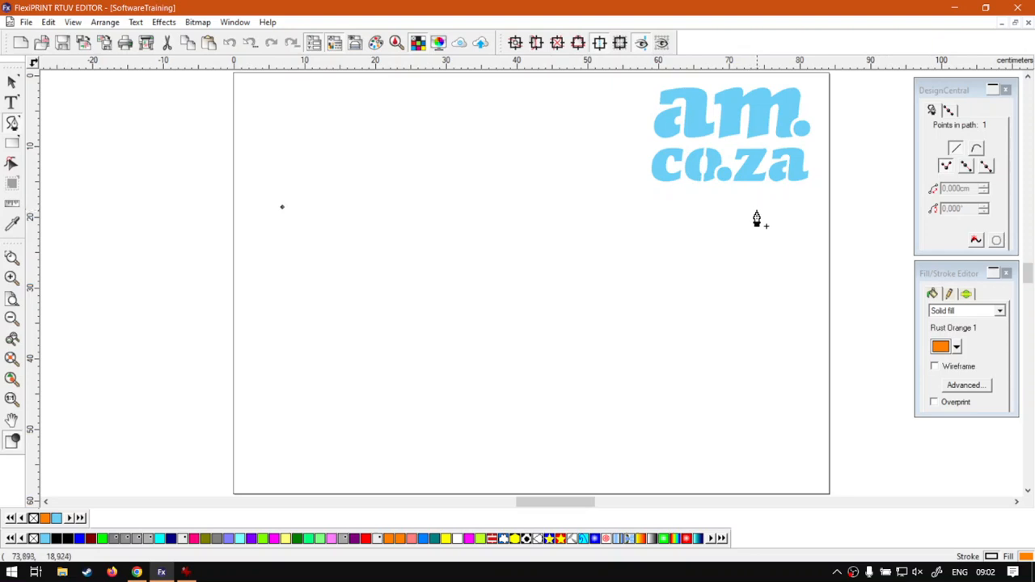
Finish the straight horizontal path across the upper part of the page, about 69 cm long
{"action": "left_click", "coordinate": [773, 208]}
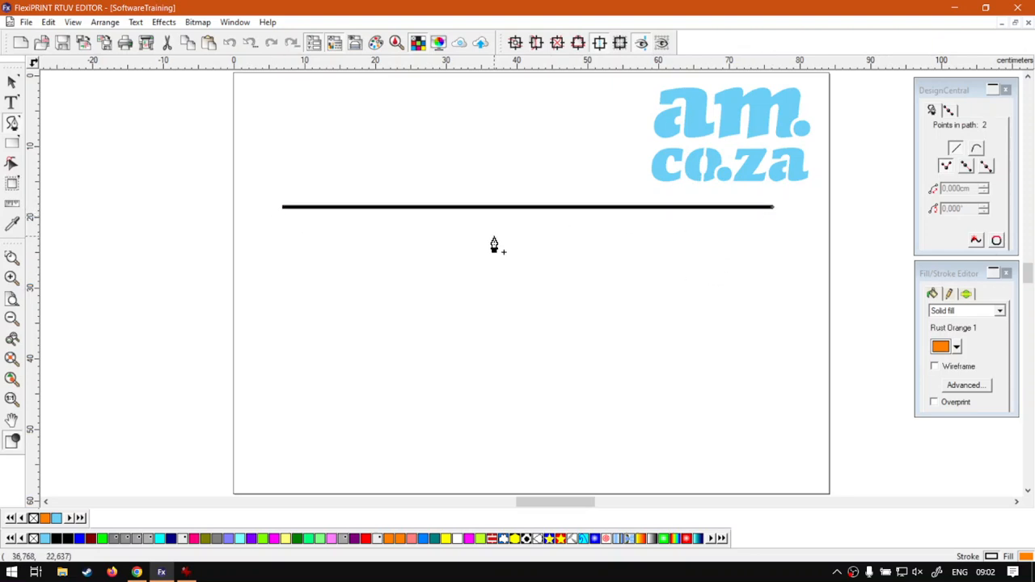
{"action": "left_click", "coordinate": [12, 82]}
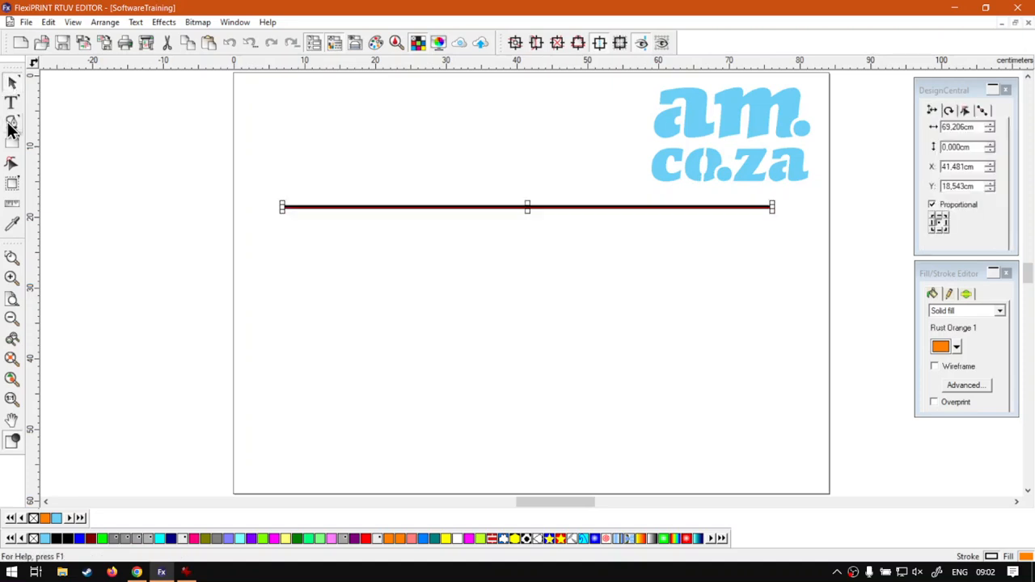
Start a new Bezier path below the straight line with an upward-arching segment that ends near the page's centre
{"action": "left_click", "coordinate": [11, 123]}
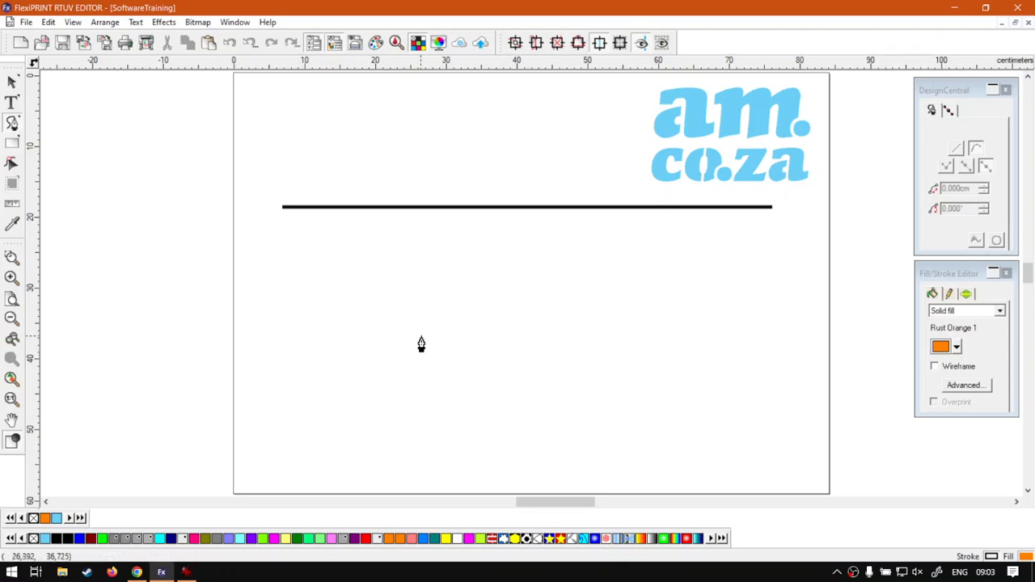
{"action": "left_click", "coordinate": [285, 316]}
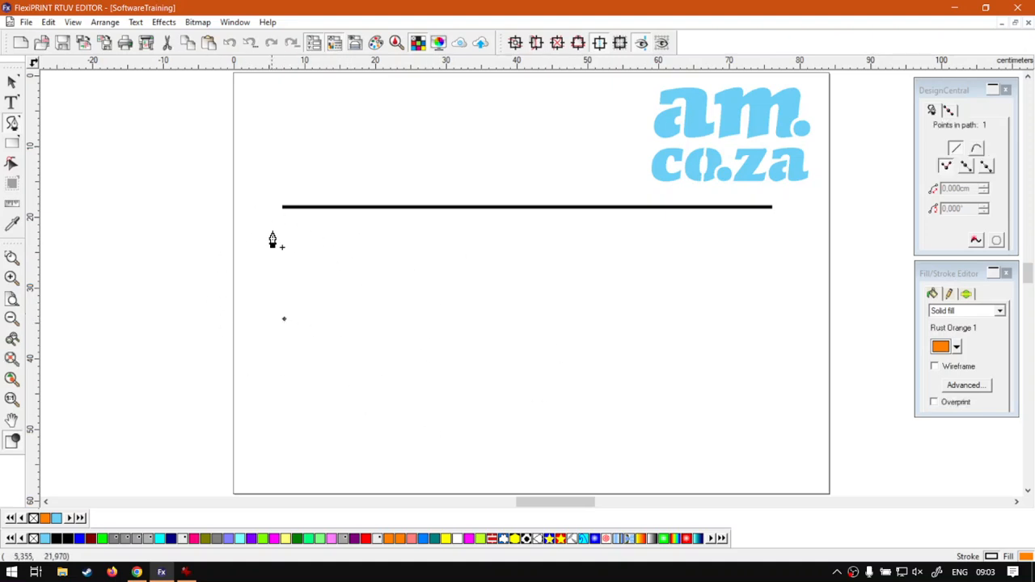
{"action": "left_click", "coordinate": [529, 318]}
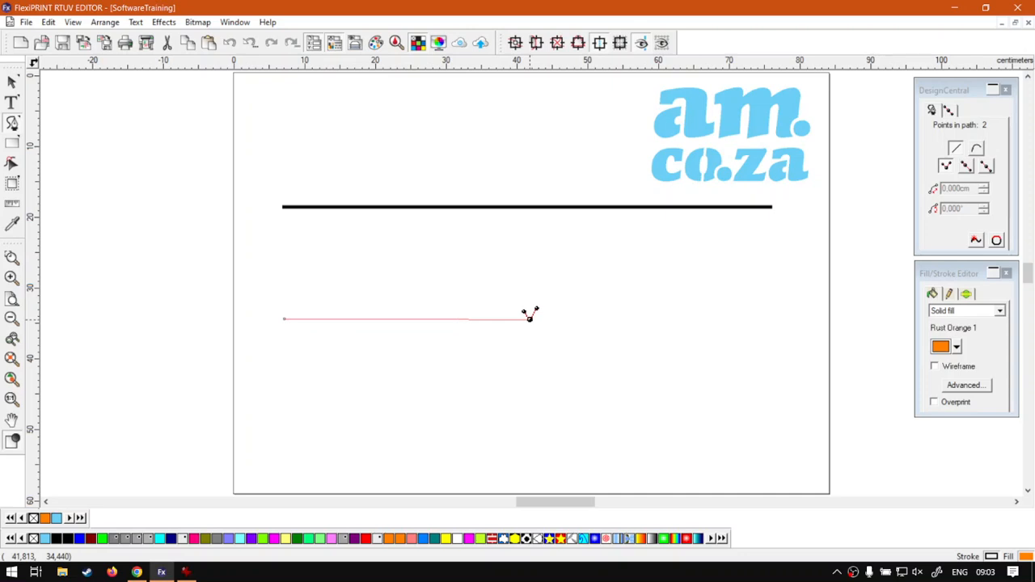
{"action": "left_click_drag", "start_coordinate": [529, 318], "coordinate": [627, 437]}
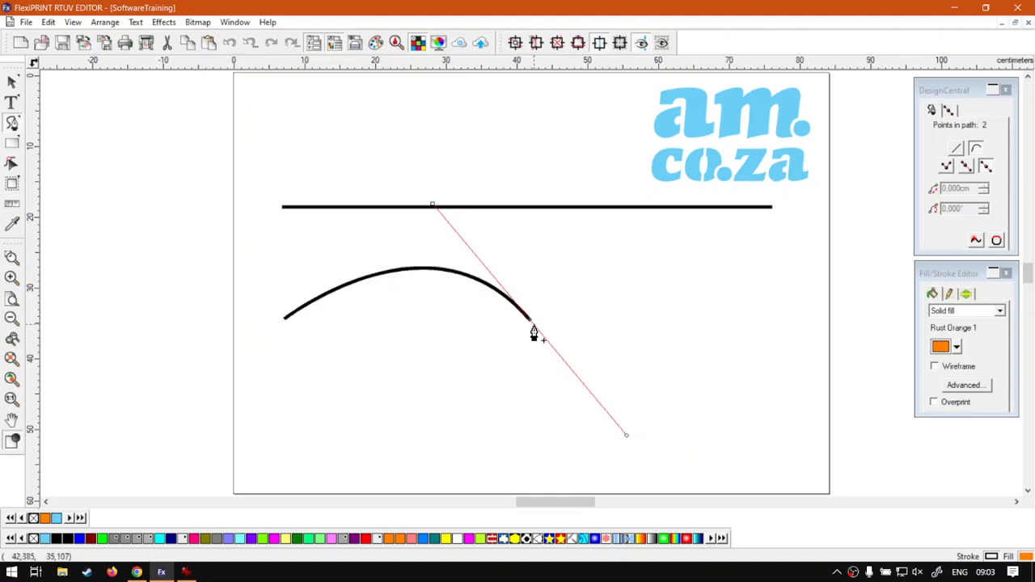
Continue the path with a downward-bowed segment to finish an S-curve about 69 cm wide and 14 cm high
{"action": "left_click", "coordinate": [12, 131]}
{"action": "left_click", "coordinate": [773, 309]}
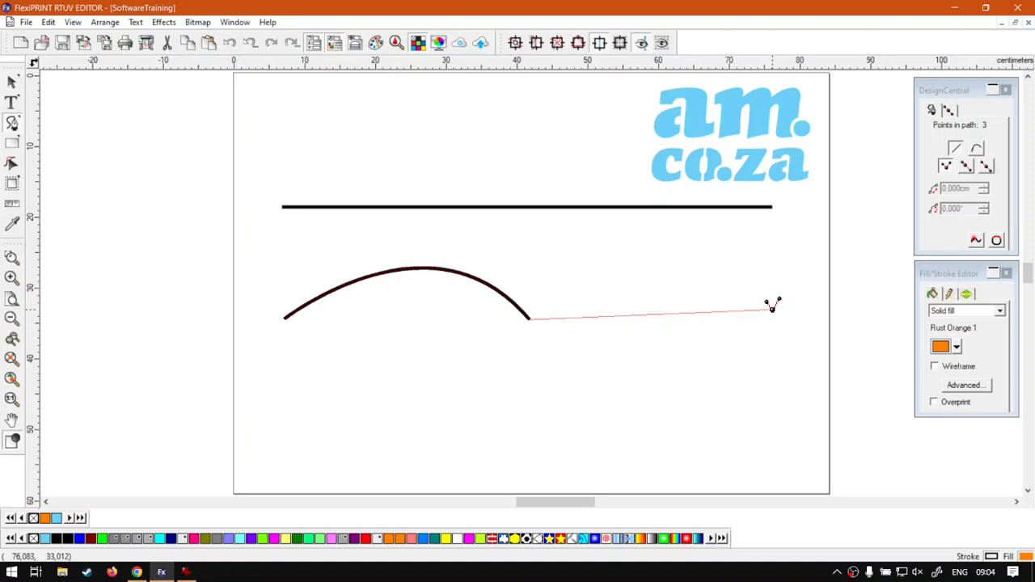
{"action": "left_click_drag", "start_coordinate": [772, 306], "coordinate": [774, 309]}
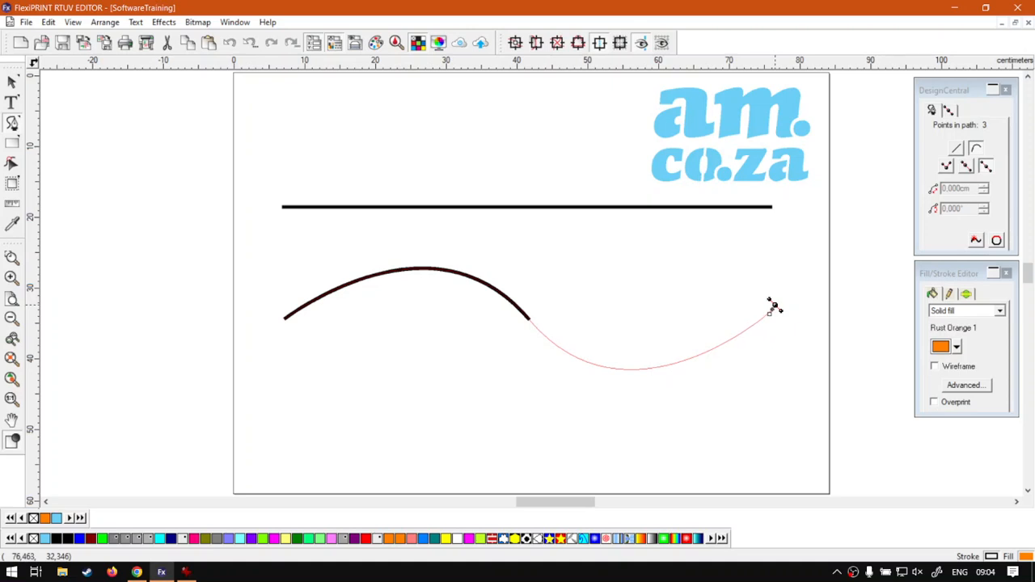
{"action": "mouse_move", "coordinate": [774, 308]}
{"action": "left_mouse_down"}
{"action": "mouse_move", "coordinate": [591, 299]}
{"action": "mouse_move", "coordinate": [533, 324]}
{"action": "mouse_move", "coordinate": [443, 259]}
{"action": "mouse_move", "coordinate": [624, 392]}
{"action": "mouse_move", "coordinate": [524, 296]}
{"action": "mouse_move", "coordinate": [468, 248]}
{"action": "mouse_move", "coordinate": [603, 406]}
{"action": "mouse_move", "coordinate": [444, 233]}
{"action": "mouse_move", "coordinate": [615, 428]}
{"action": "mouse_move", "coordinate": [654, 351]}
{"action": "mouse_move", "coordinate": [779, 294]}
{"action": "left_mouse_up"}
{"action": "left_click_drag", "start_coordinate": [747, 317], "coordinate": [787, 322]}
{"action": "left_click_drag", "start_coordinate": [757, 286], "coordinate": [776, 301]}
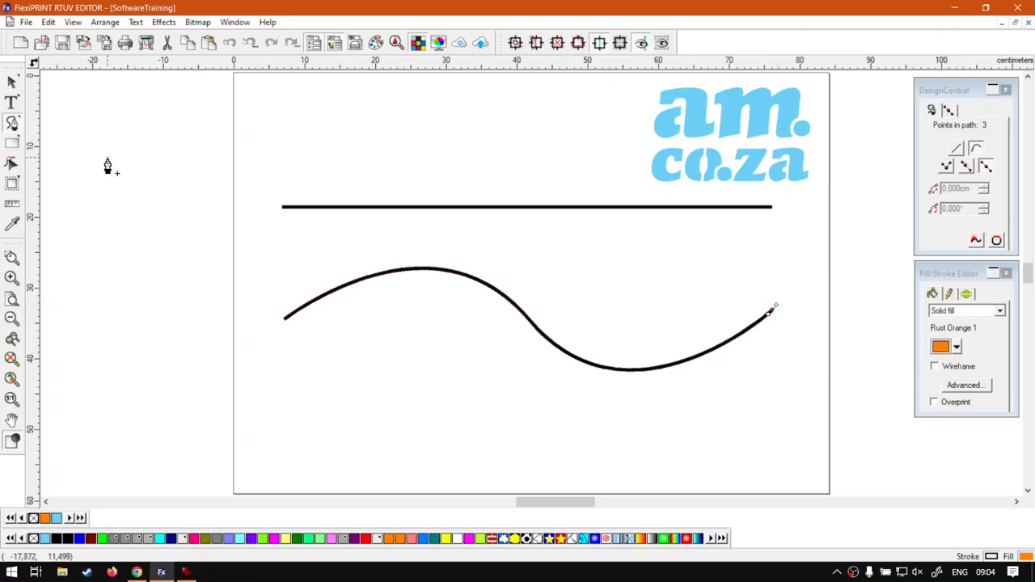
{"action": "left_click", "coordinate": [11, 82]}
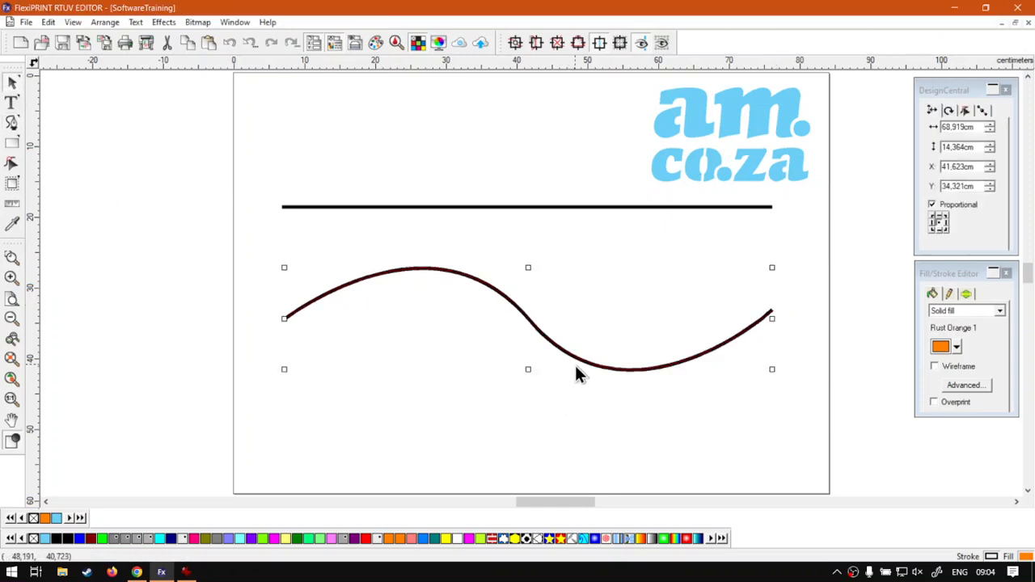
Move the S-curve up about 5 cm so that it sits just below the straight line
{"action": "left_click_drag", "start_coordinate": [577, 358], "coordinate": [579, 357]}
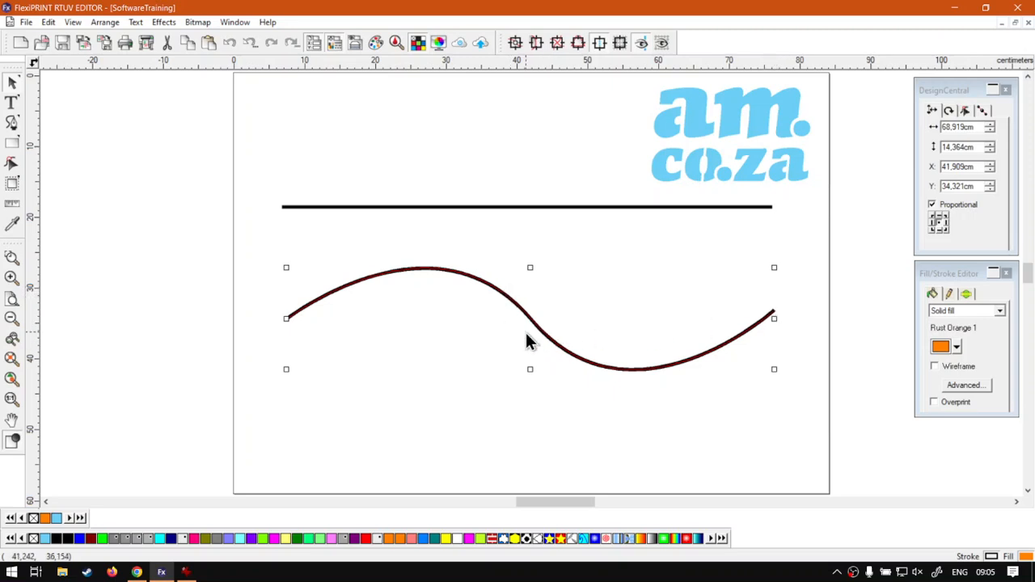
{"action": "left_click", "coordinate": [542, 375]}
{"action": "left_click", "coordinate": [543, 338]}
{"action": "left_click_drag", "start_coordinate": [541, 331], "coordinate": [538, 295]}
{"action": "left_click", "coordinate": [566, 419]}
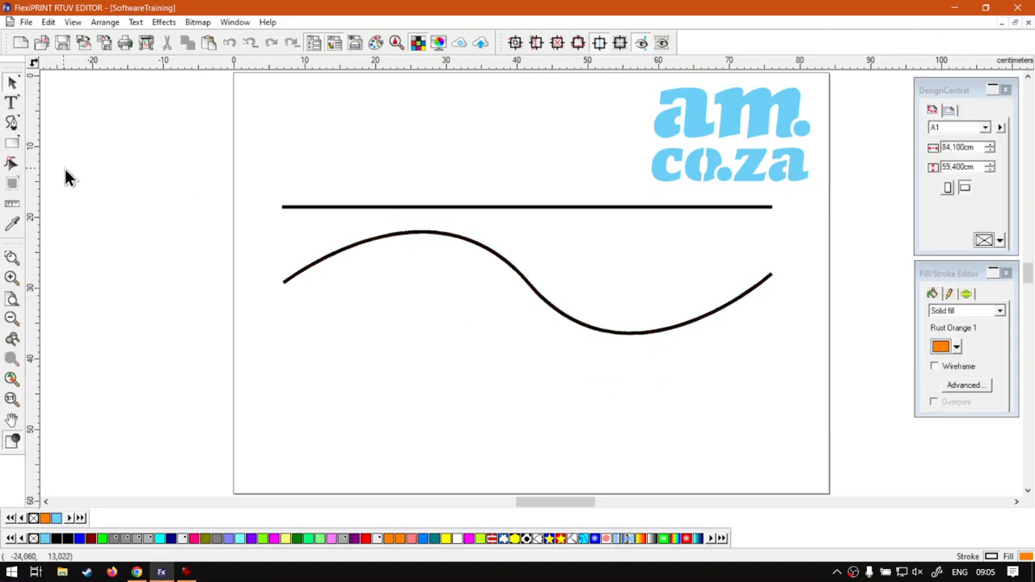
Draw a three-point wavy Bezier path along the page's lower part, about 69 cm wide and 19 cm high
{"action": "left_click", "coordinate": [12, 123]}
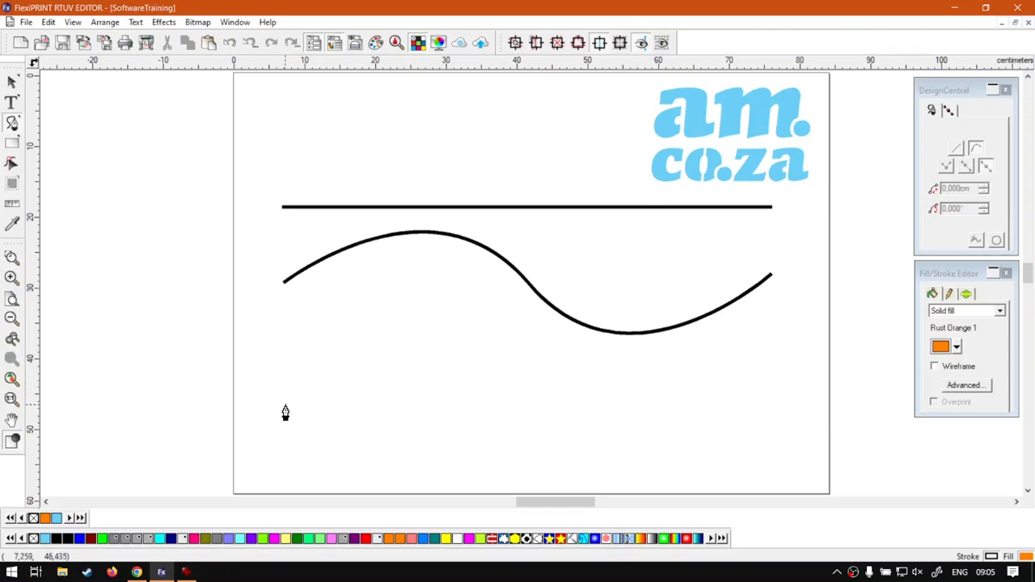
{"action": "left_click", "coordinate": [284, 453]}
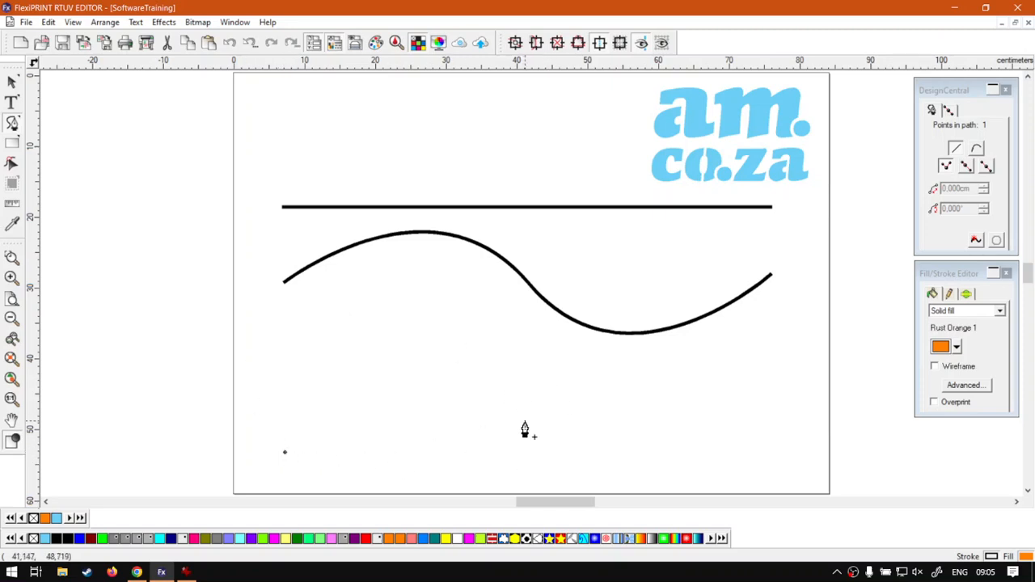
{"action": "left_click", "coordinate": [532, 377]}
{"action": "mouse_move", "coordinate": [532, 373]}
{"action": "left_mouse_down"}
{"action": "mouse_move", "coordinate": [544, 405]}
{"action": "mouse_move", "coordinate": [585, 432]}
{"action": "mouse_move", "coordinate": [691, 437]}
{"action": "mouse_move", "coordinate": [539, 317]}
{"action": "mouse_move", "coordinate": [451, 309]}
{"action": "mouse_move", "coordinate": [566, 226]}
{"action": "mouse_move", "coordinate": [613, 206]}
{"action": "mouse_move", "coordinate": [630, 223]}
{"action": "mouse_move", "coordinate": [645, 216]}
{"action": "mouse_move", "coordinate": [633, 245]}
{"action": "mouse_move", "coordinate": [663, 208]}
{"action": "mouse_move", "coordinate": [649, 218]}
{"action": "left_mouse_up"}
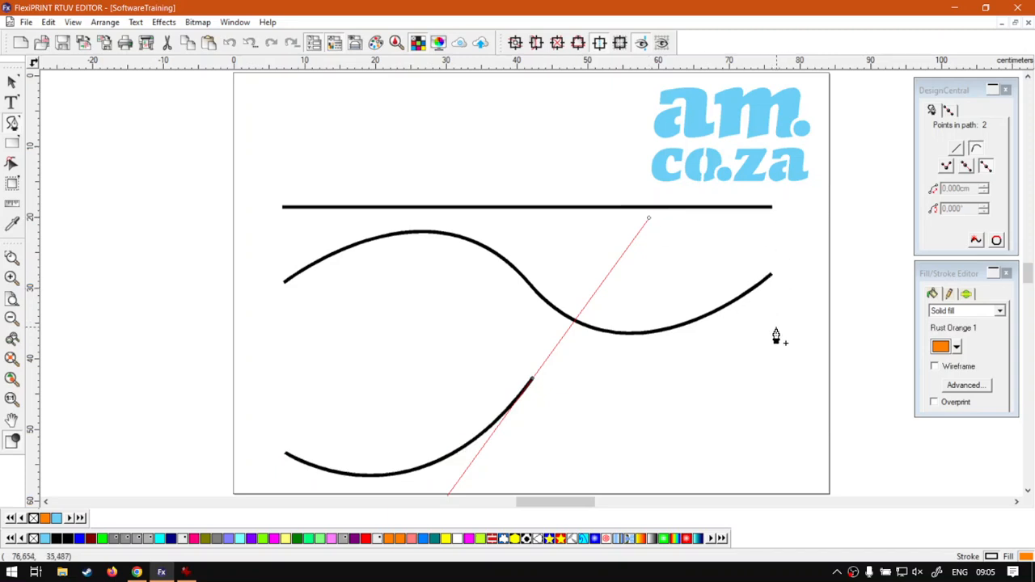
{"action": "left_click", "coordinate": [775, 368]}
{"action": "mouse_move", "coordinate": [775, 365]}
{"action": "left_mouse_down"}
{"action": "mouse_move", "coordinate": [775, 377]}
{"action": "mouse_move", "coordinate": [536, 379]}
{"action": "mouse_move", "coordinate": [503, 417]}
{"action": "mouse_move", "coordinate": [804, 399]}
{"action": "mouse_move", "coordinate": [809, 423]}
{"action": "mouse_move", "coordinate": [910, 394]}
{"action": "mouse_move", "coordinate": [812, 237]}
{"action": "mouse_move", "coordinate": [864, 127]}
{"action": "mouse_move", "coordinate": [947, 150]}
{"action": "mouse_move", "coordinate": [959, 197]}
{"action": "mouse_move", "coordinate": [945, 122]}
{"action": "mouse_move", "coordinate": [898, 108]}
{"action": "mouse_move", "coordinate": [930, 108]}
{"action": "mouse_move", "coordinate": [912, 112]}
{"action": "left_mouse_up"}
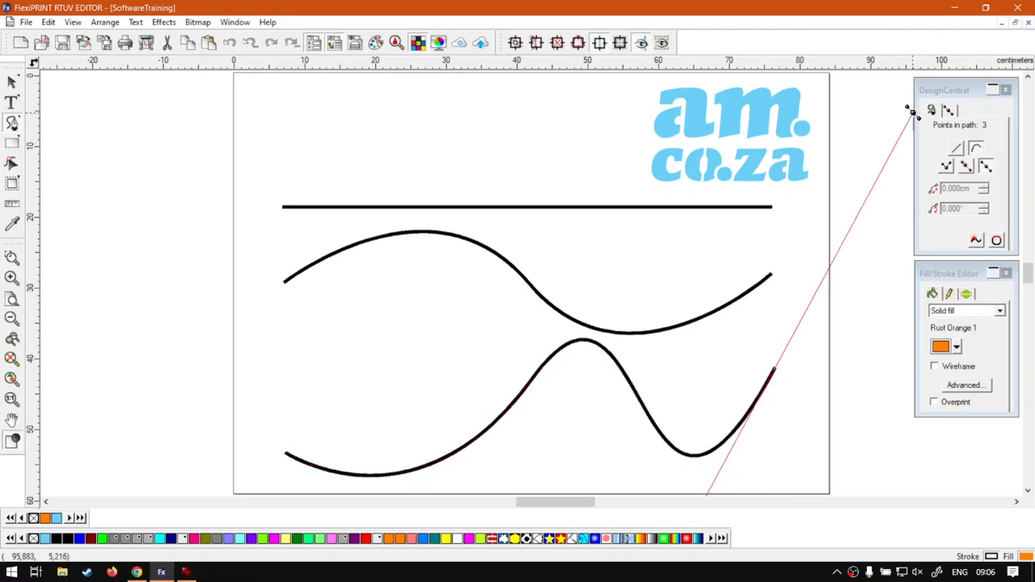
{"action": "left_click", "coordinate": [12, 84]}
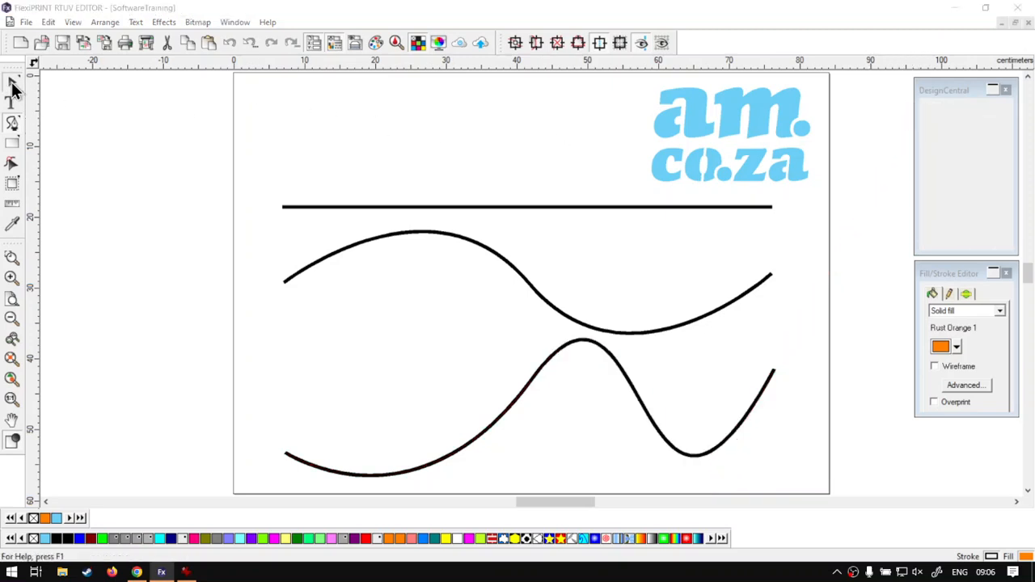
{"action": "left_click", "coordinate": [835, 338]}
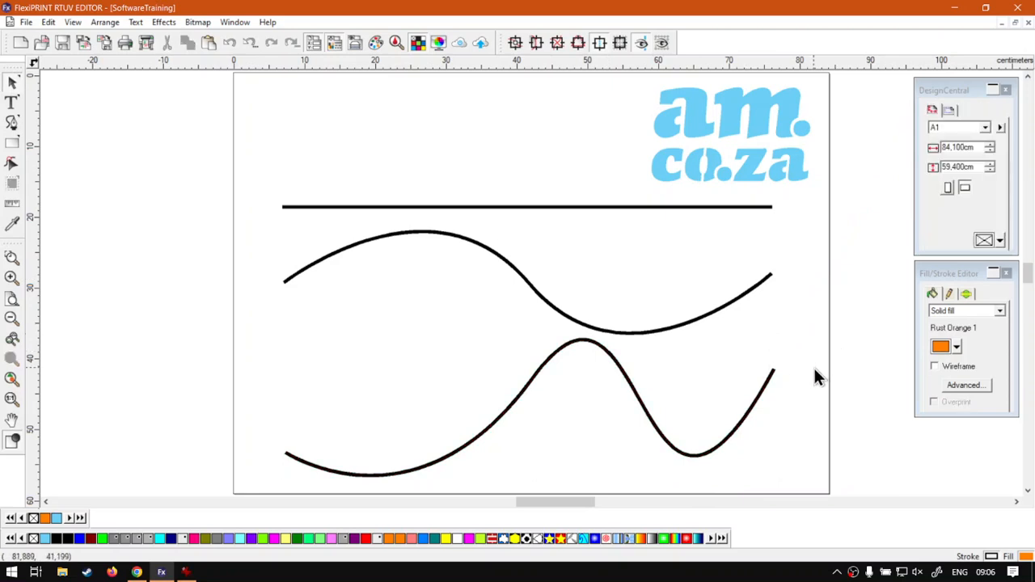
{"action": "left_click", "coordinate": [643, 334]}
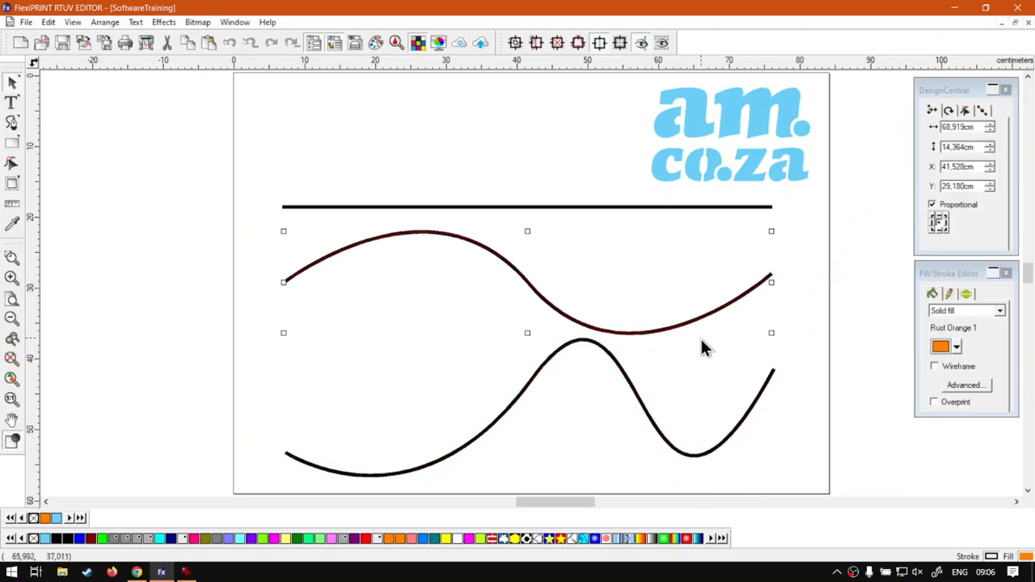
{"action": "left_click", "coordinate": [805, 346]}
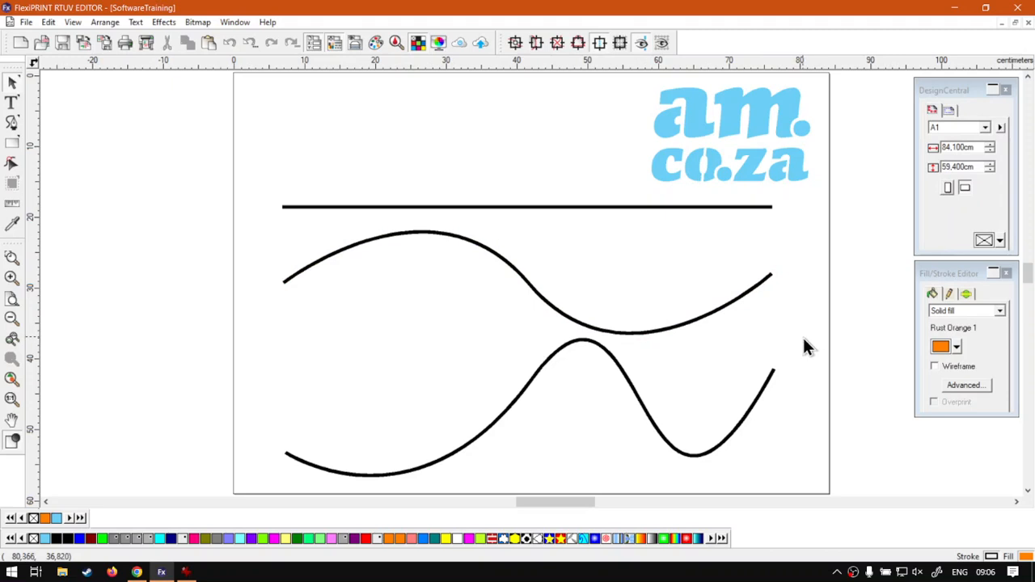
Resume the lower wavy path at its right end and close it at its start point with a curved segment
{"action": "left_click", "coordinate": [716, 450]}
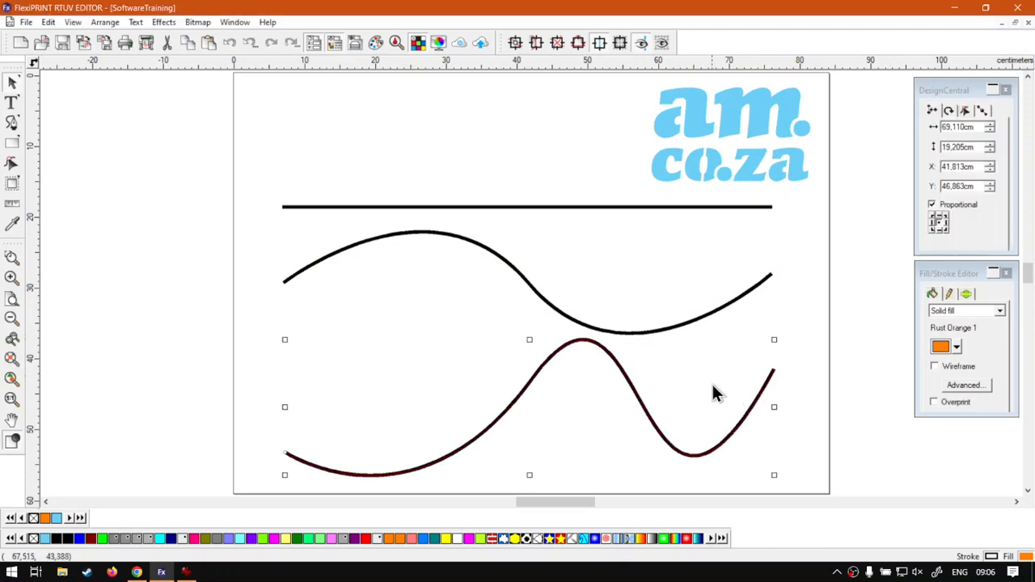
{"action": "left_click", "coordinate": [11, 123]}
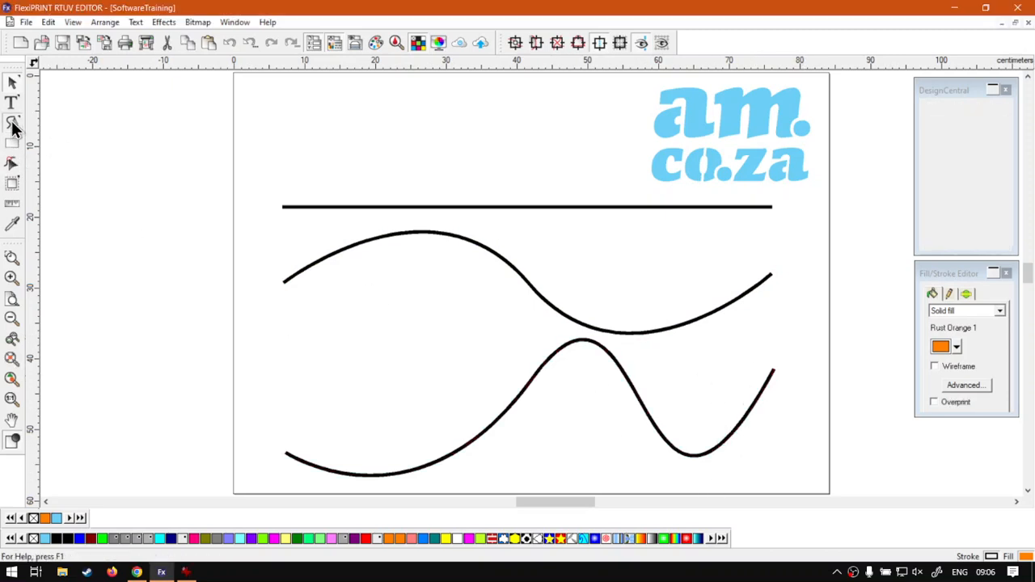
{"action": "left_click", "coordinate": [773, 371]}
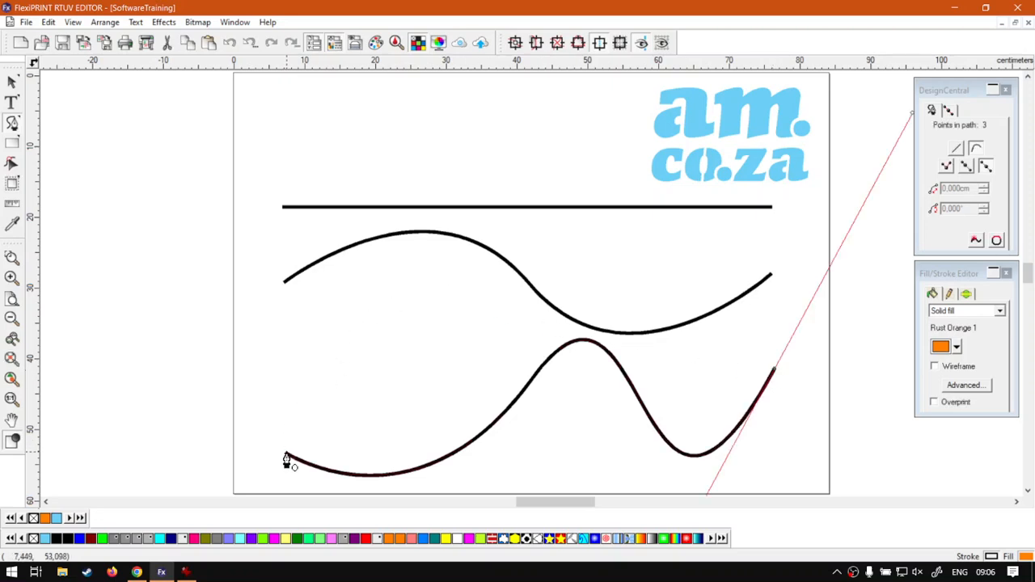
{"action": "mouse_move", "coordinate": [287, 459]}
{"action": "left_mouse_down"}
{"action": "mouse_move", "coordinate": [293, 411]}
{"action": "mouse_move", "coordinate": [282, 415]}
{"action": "mouse_move", "coordinate": [259, 383]}
{"action": "mouse_move", "coordinate": [261, 415]}
{"action": "left_mouse_up"}
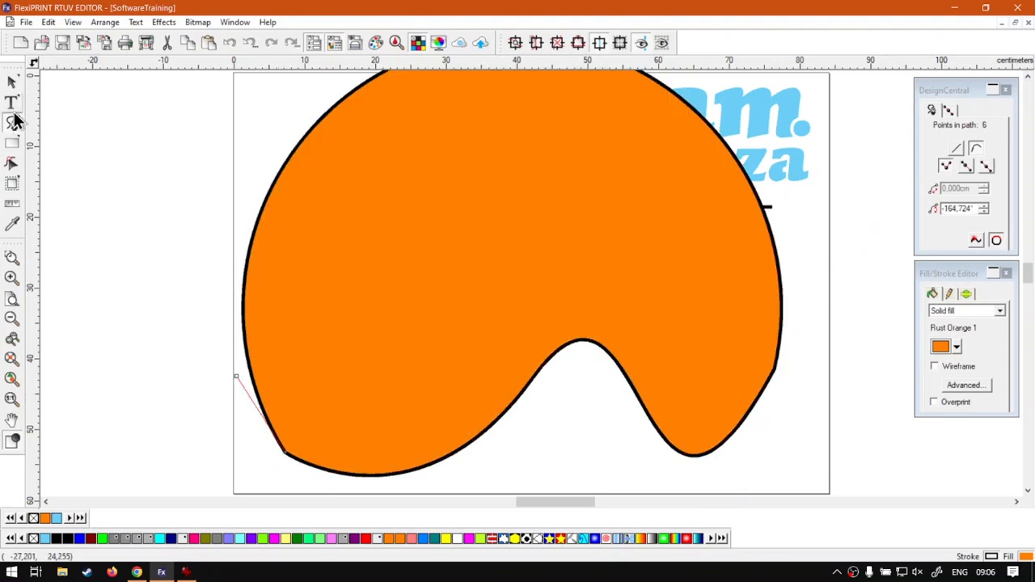
{"action": "left_click", "coordinate": [13, 83]}
{"action": "left_click", "coordinate": [153, 312]}
Scale the closed orange shape down to about 52.7 by 42.8 cm and move it inside the page
{"action": "left_click", "coordinate": [556, 318]}
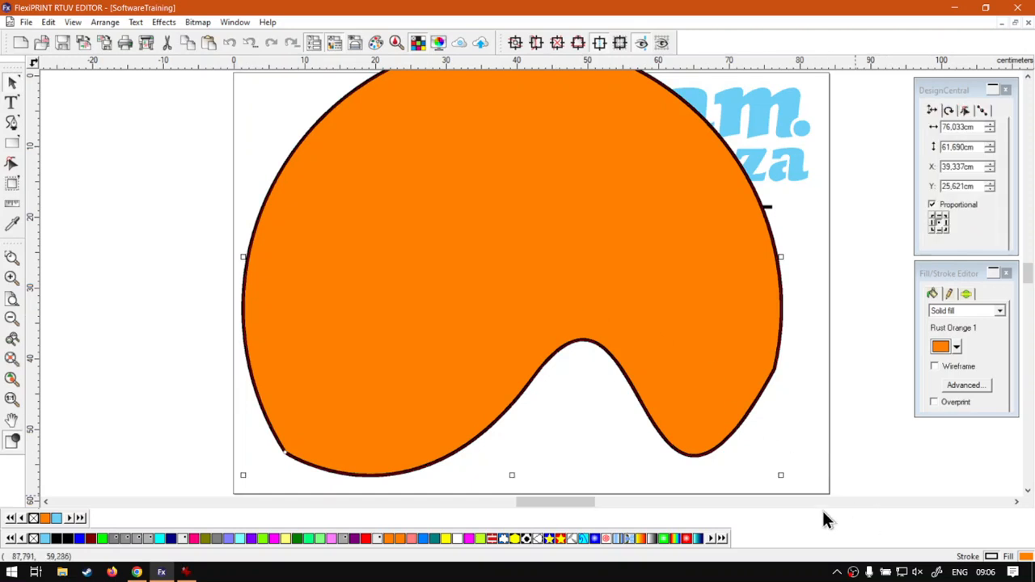
{"action": "left_click_drag", "start_coordinate": [780, 475], "coordinate": [665, 383]}
{"action": "left_click_drag", "start_coordinate": [644, 294], "coordinate": [624, 335]}
Delete the S-curve and the straight line behind the orange shape
{"action": "left_click", "coordinate": [714, 307]}
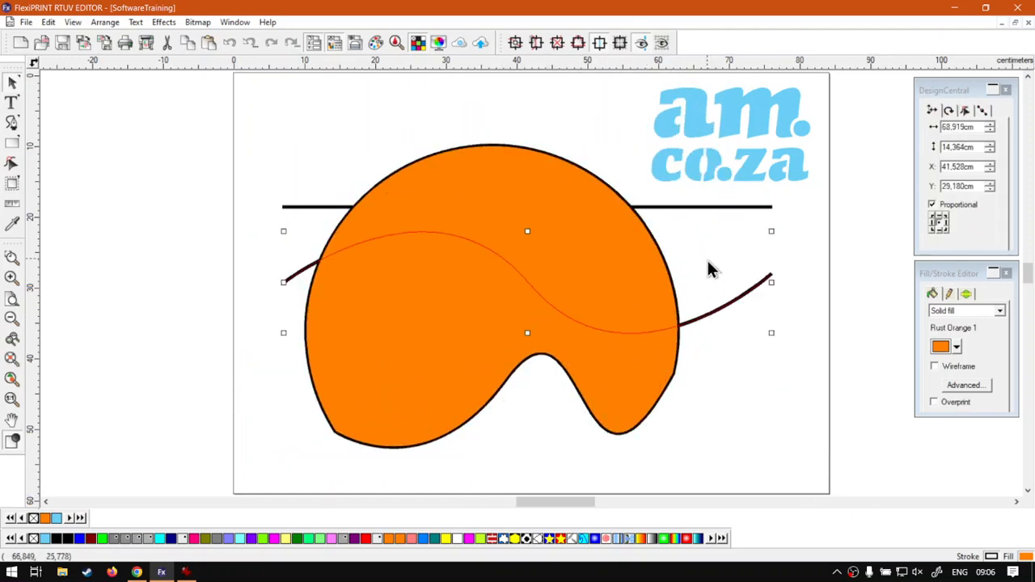
{"action": "key", "text": "Delete"}
{"action": "left_click", "coordinate": [688, 207]}
{"action": "key", "text": "Delete"}
Move the orange shape slightly up and left, centring it at about X 35 cm, Y 28.7 cm, and deselect it
{"action": "left_click", "coordinate": [616, 362]}
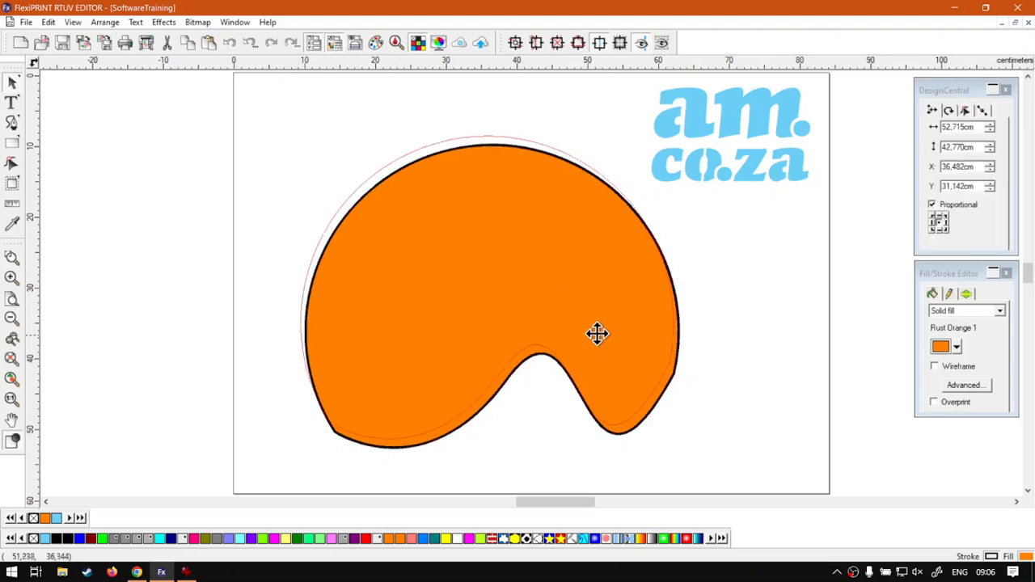
{"action": "left_click_drag", "start_coordinate": [601, 340], "coordinate": [591, 326]}
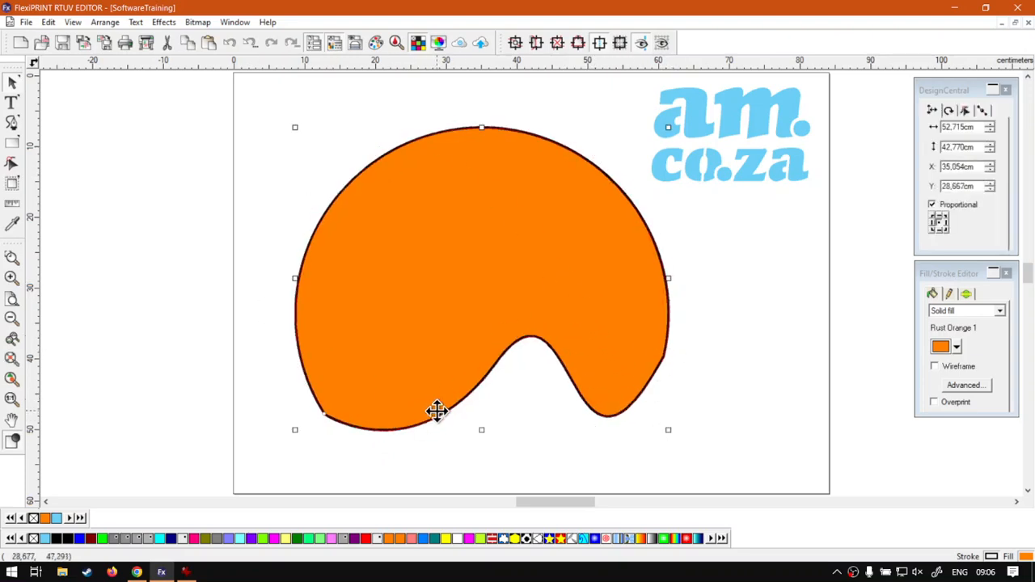
{"action": "left_click", "coordinate": [733, 332]}
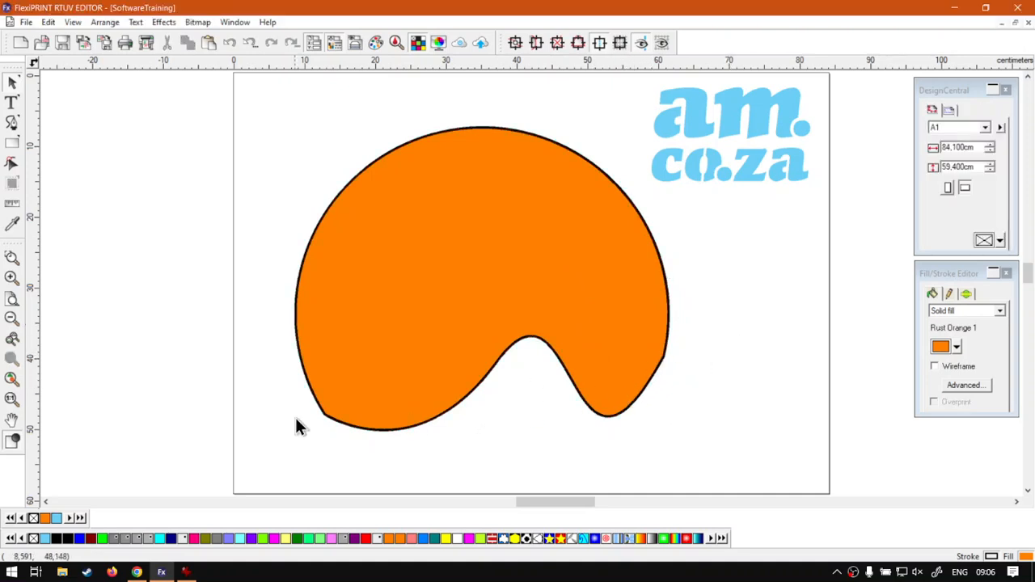
Switch to the Chrome browser showing the softwaretraining.co.za page
{"action": "left_click", "coordinate": [137, 573]}
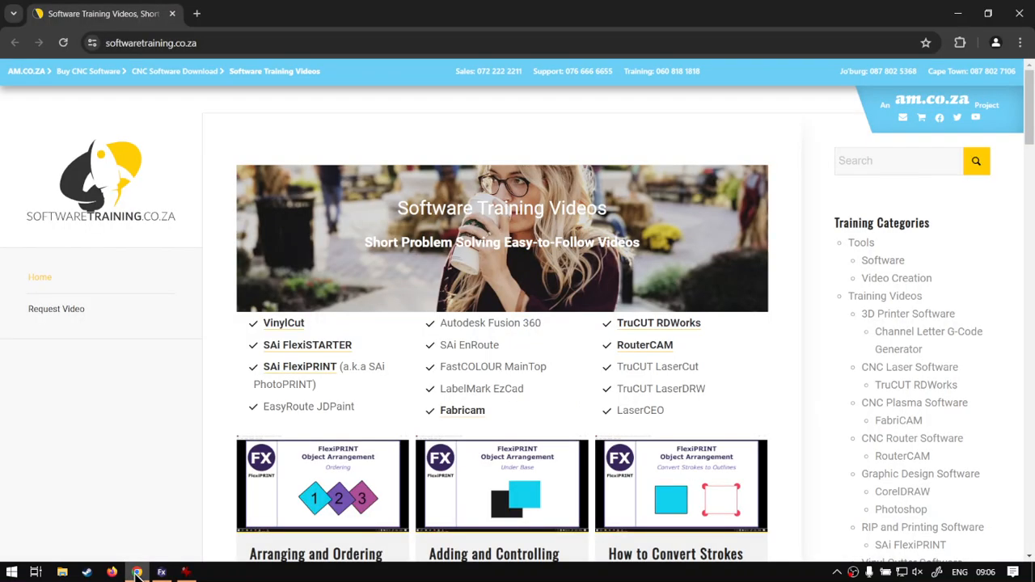